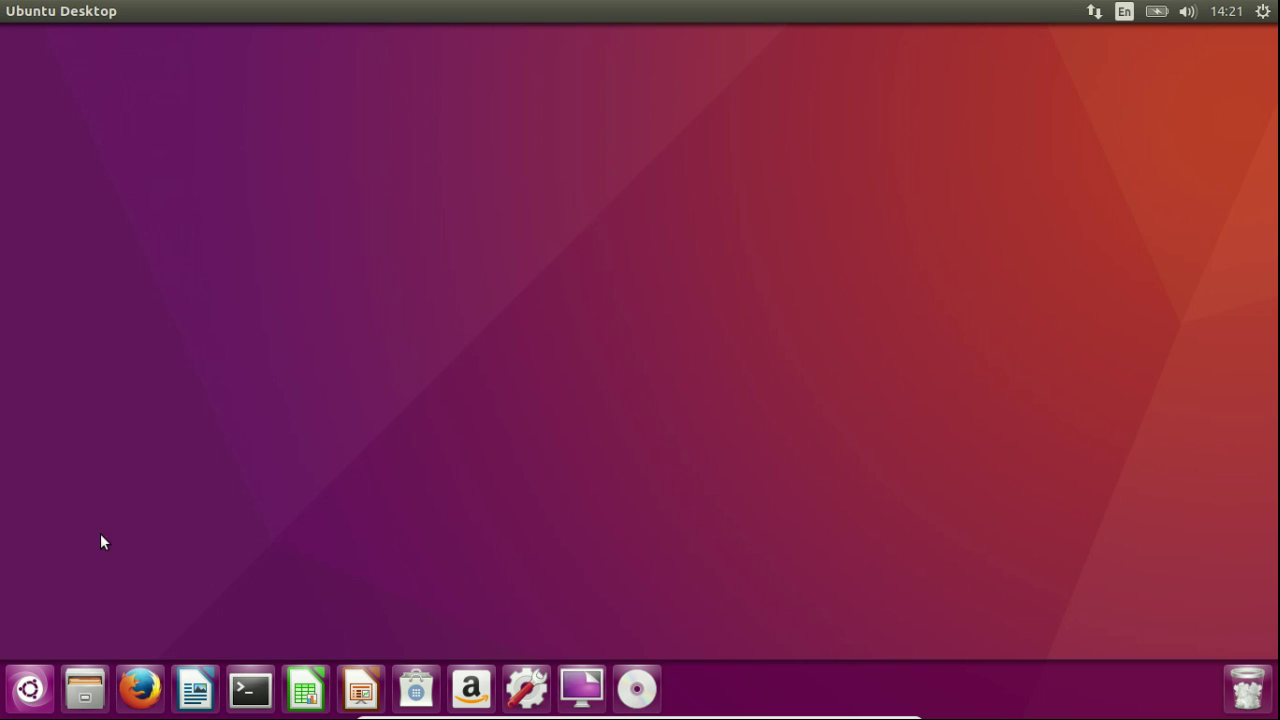
Search the computer for "pride" in the Dash, clear the query and close the Dash
left_click(12, 706)
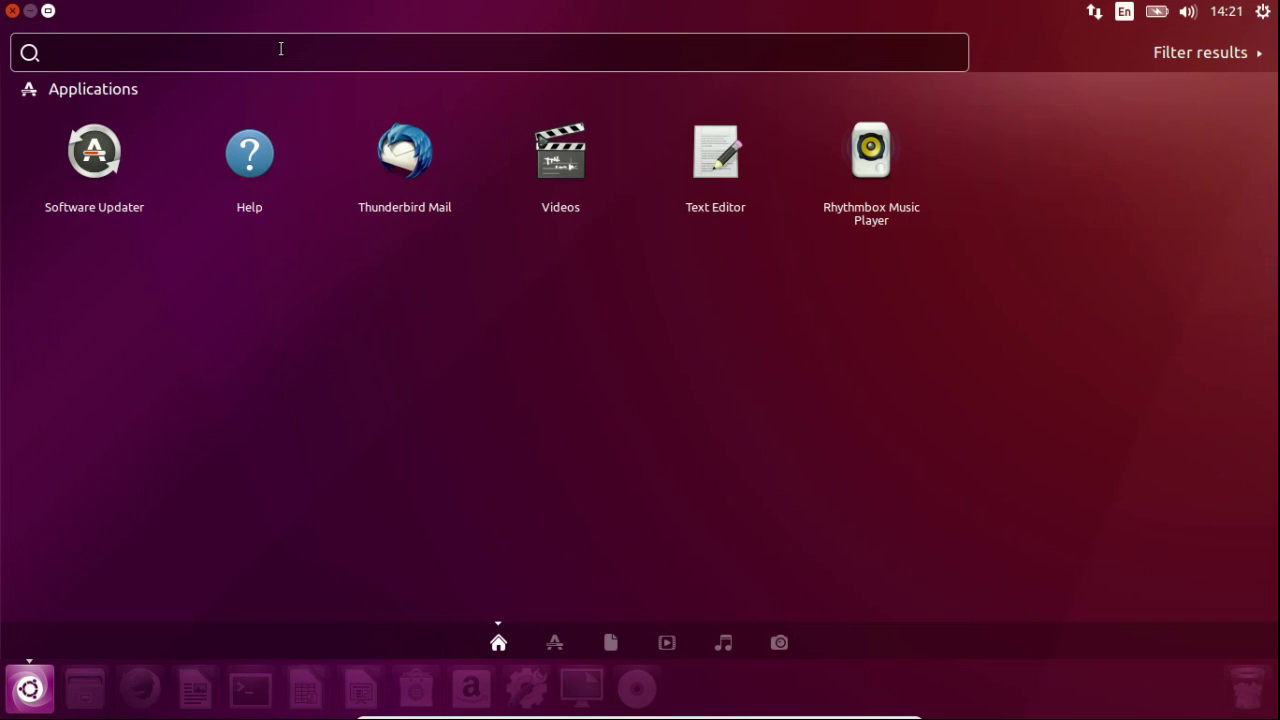
type("pride")
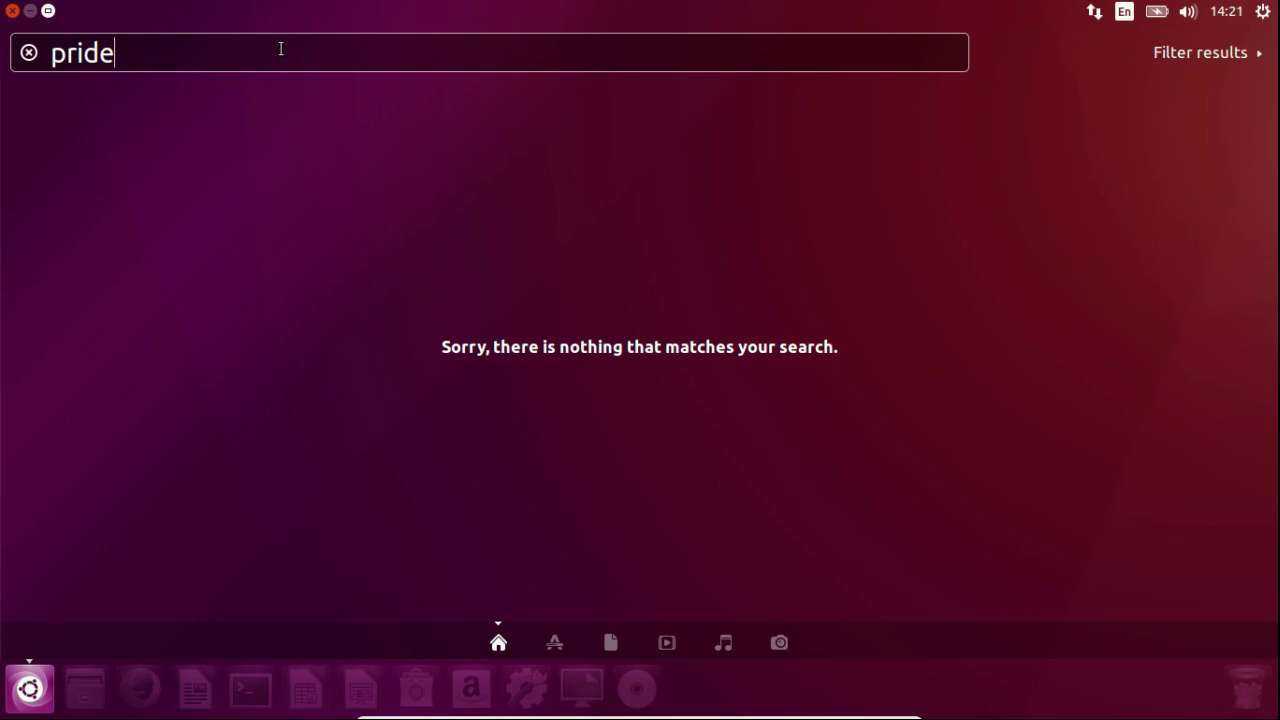
key("BackSpace")
key("BackSpace")
key("BackSpace")
key("BackSpace")
key("BackSpace")
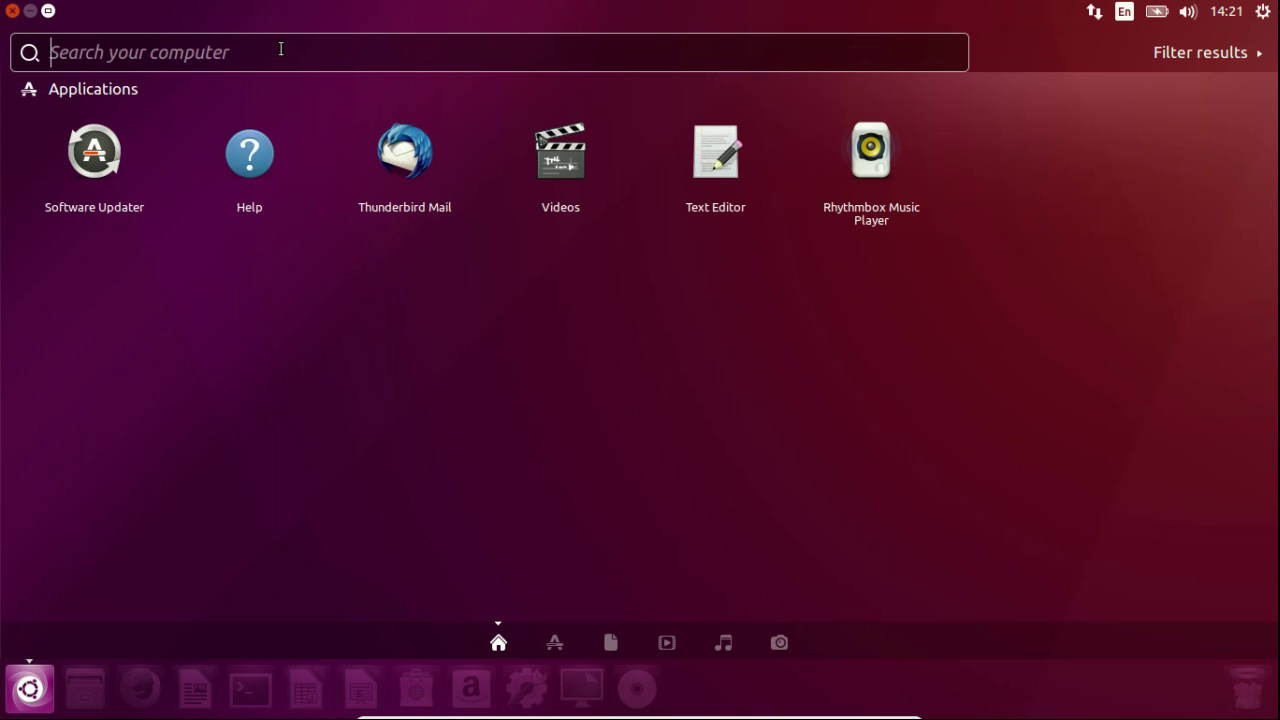
key("Escape")
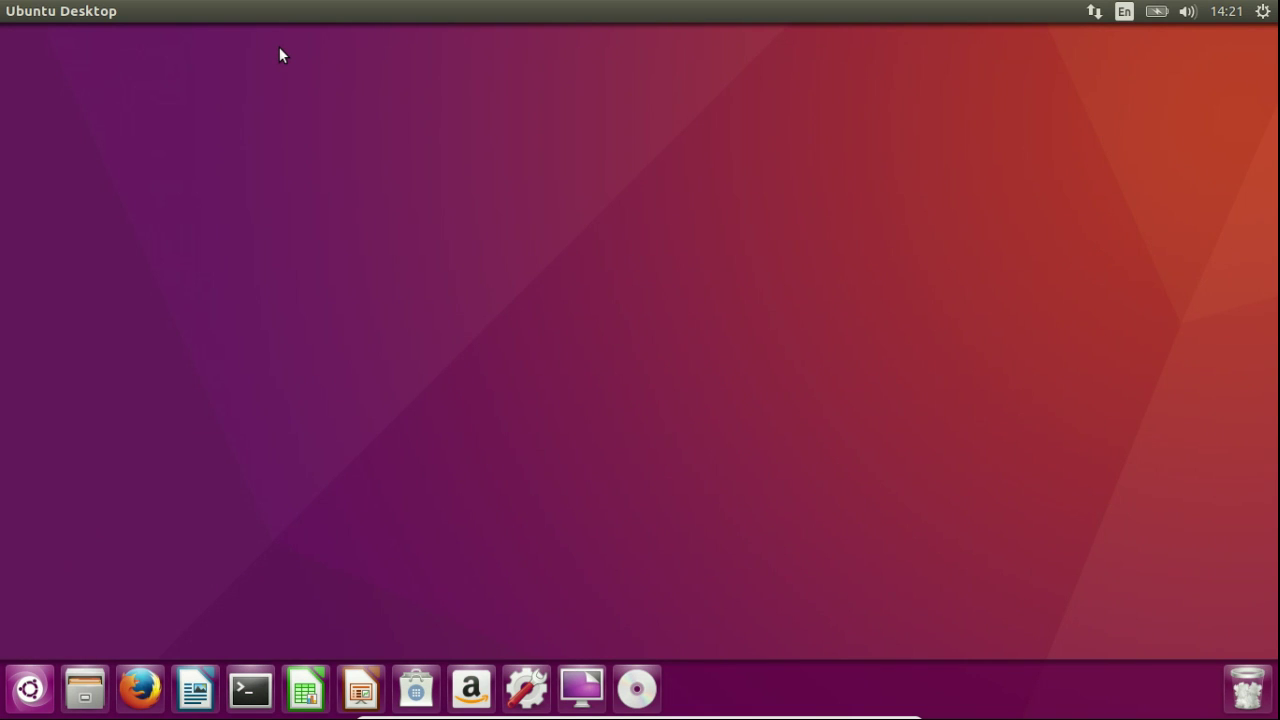
Reopen the Dash, search the computer for "libre", and clear the query
key("super")
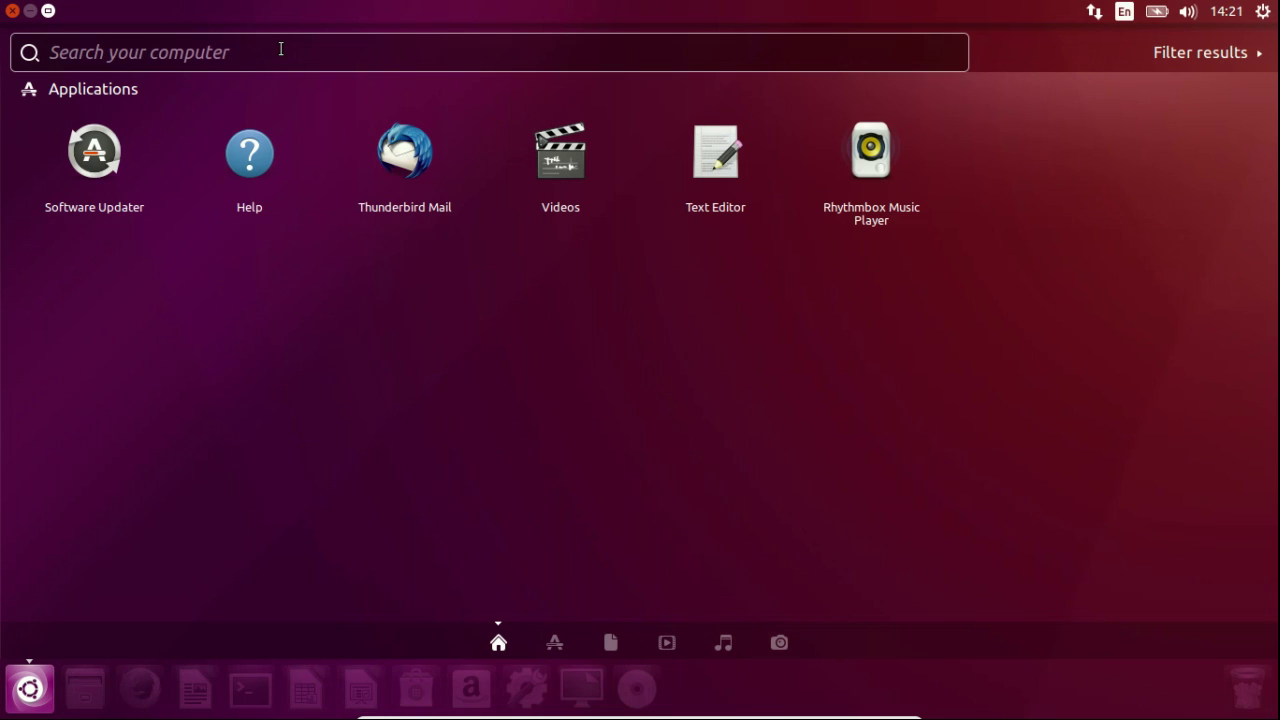
type("libre")
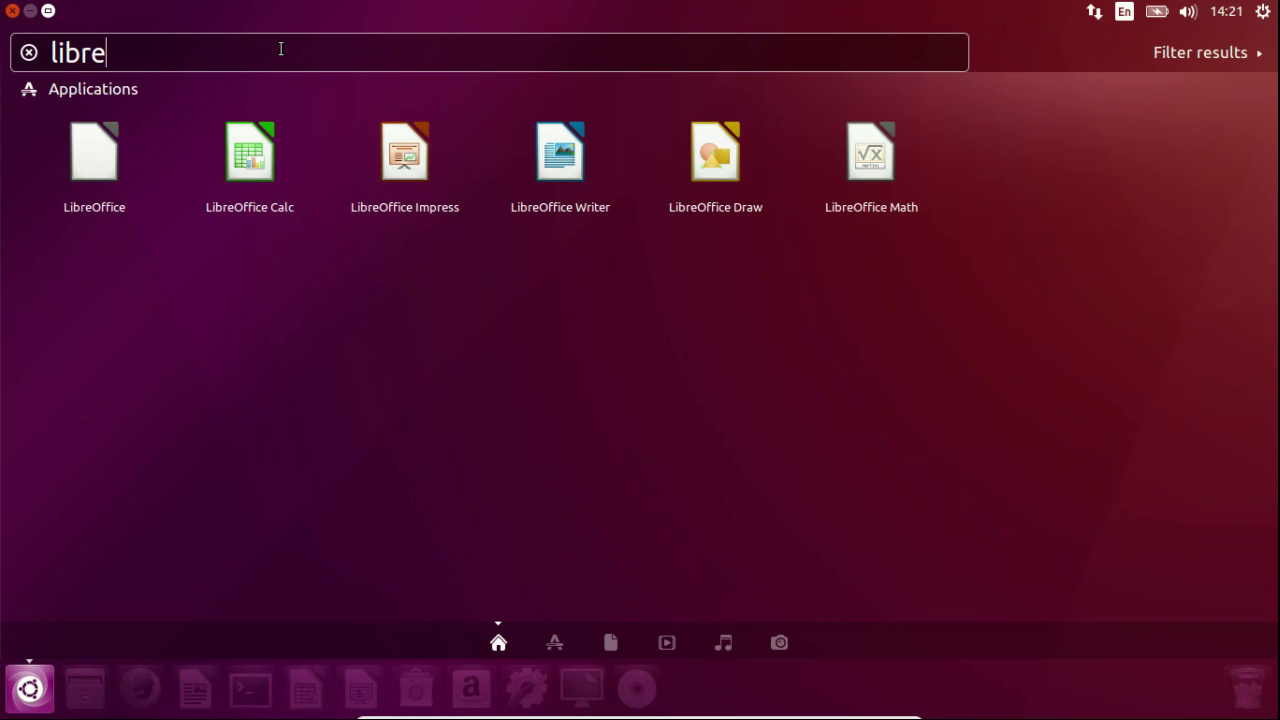
key("BackSpace")
key("BackSpace")
key("BackSpace")
key("BackSpace")
key("BackSpace")
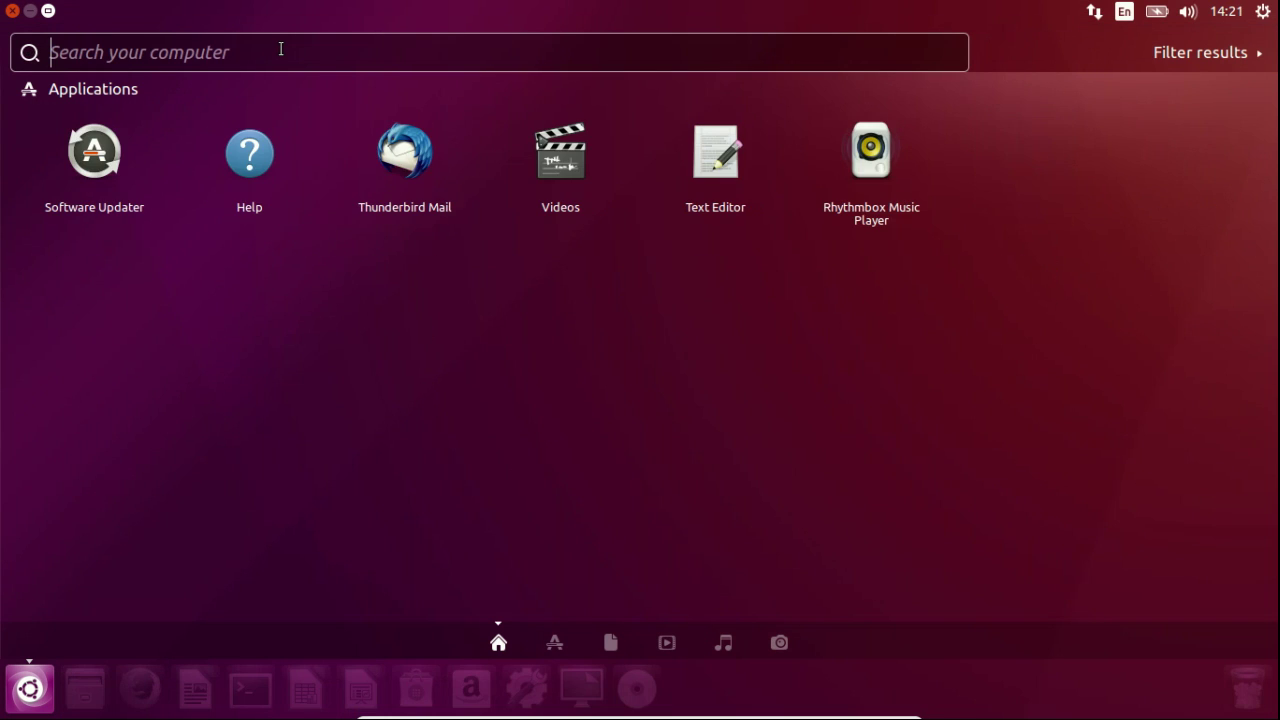
Search the computer for "fire", clear the query and close the Dash
type("fire")
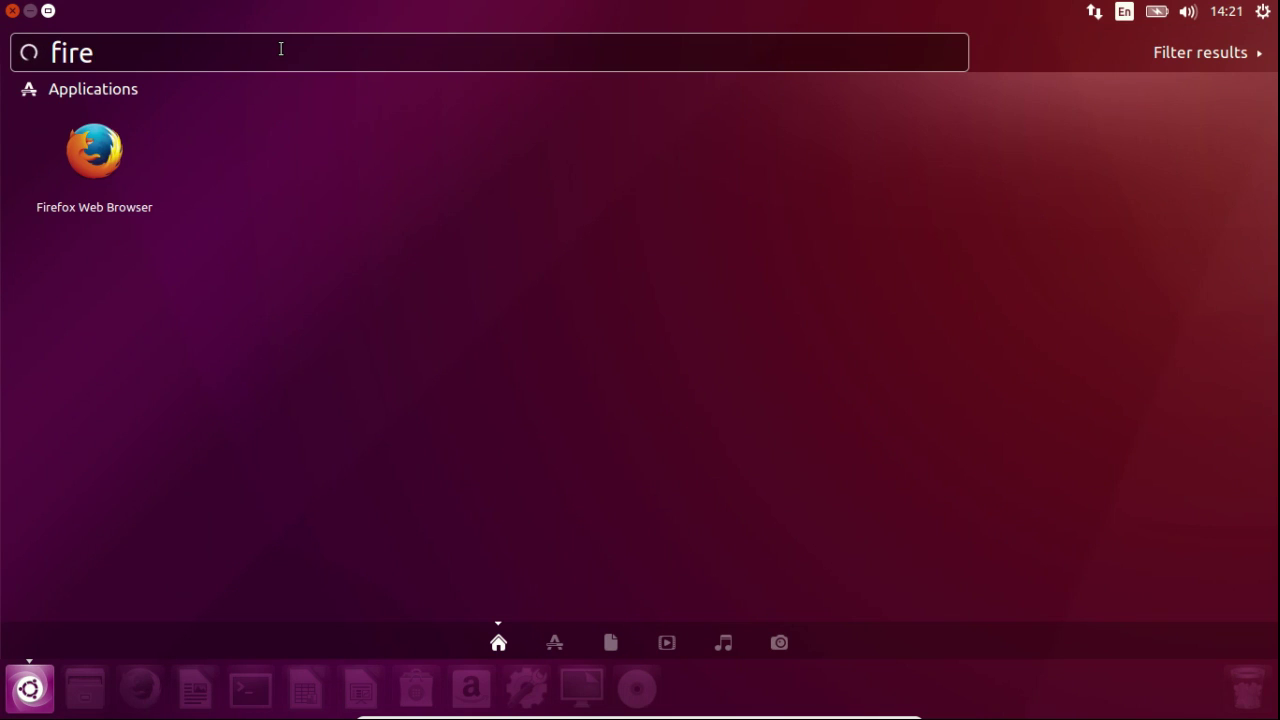
key("BackSpace")
key("BackSpace")
key("BackSpace")
key("BackSpace")
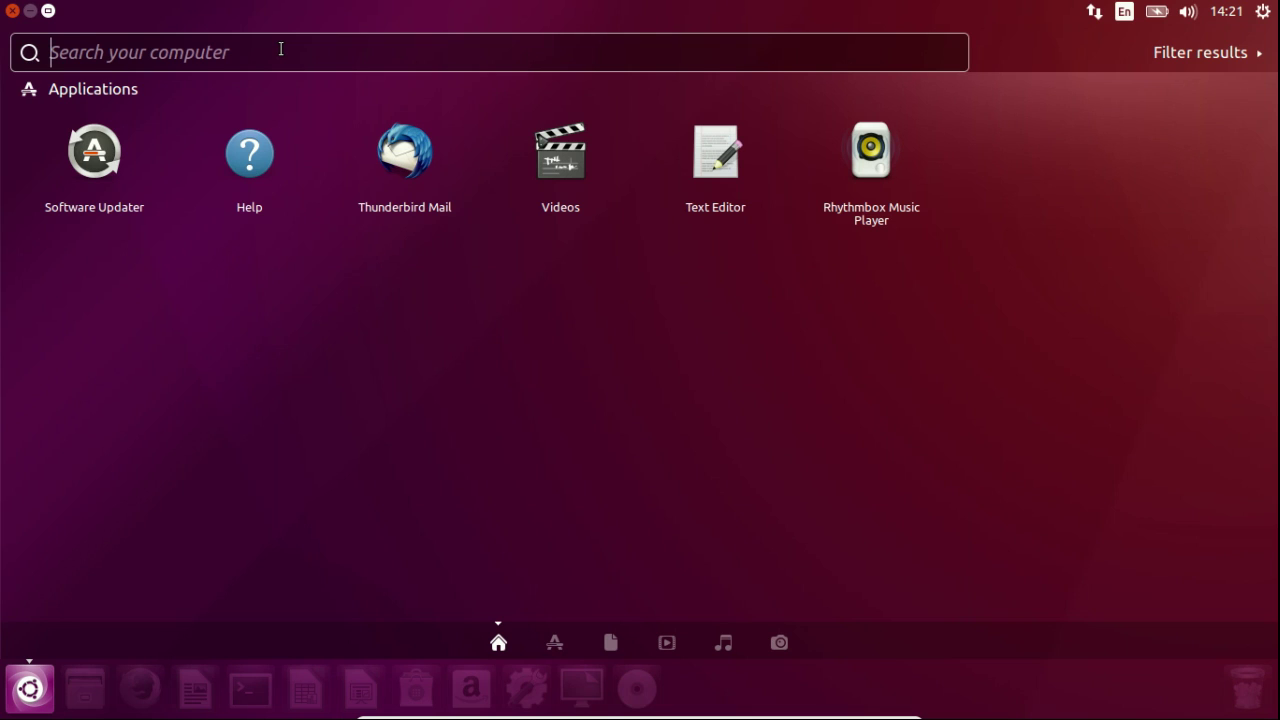
key("Escape")
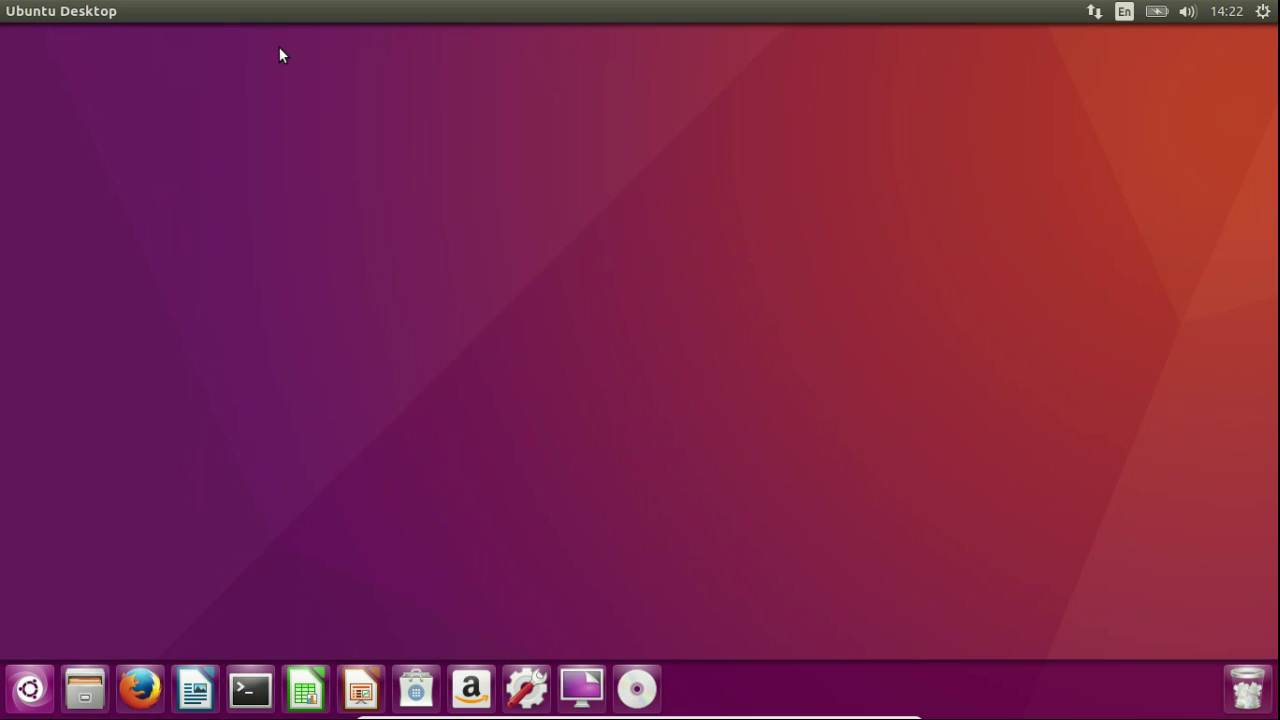
Open the Software application to view its start page, shift its window toward the middle of the desktop, and close it
left_click(413, 700)
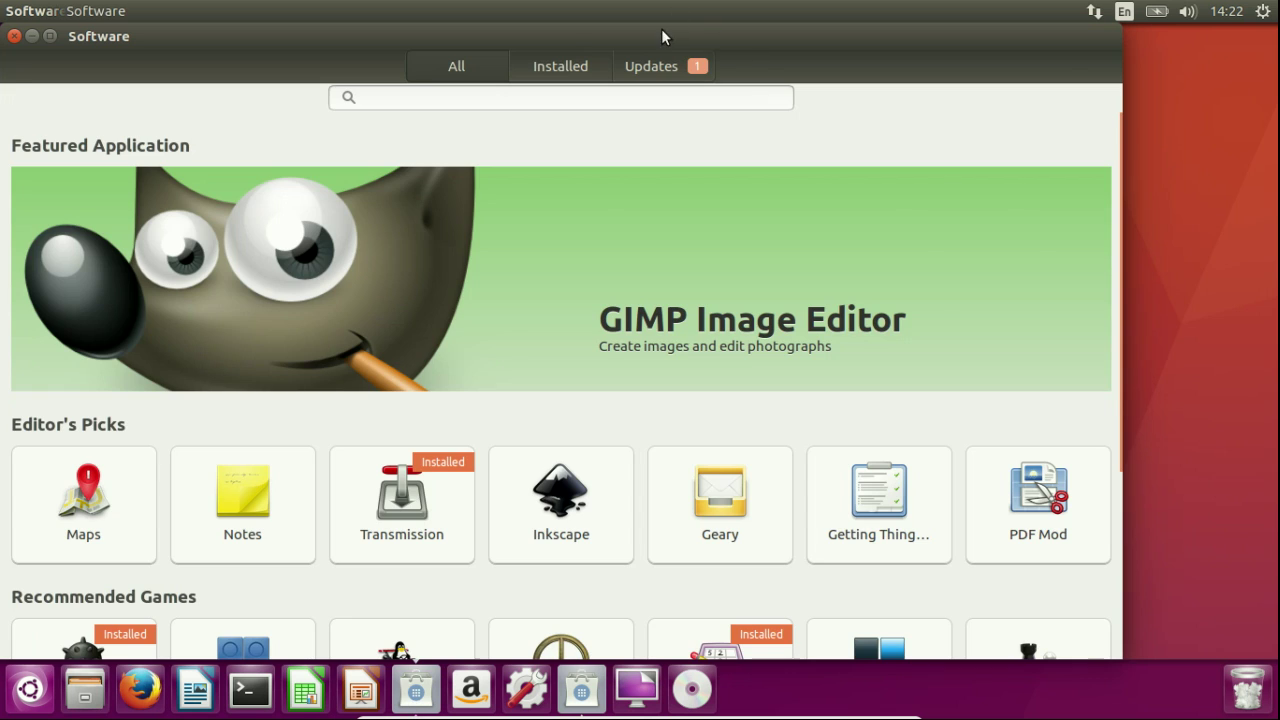
left_click_drag(661, 30, 763, 55)
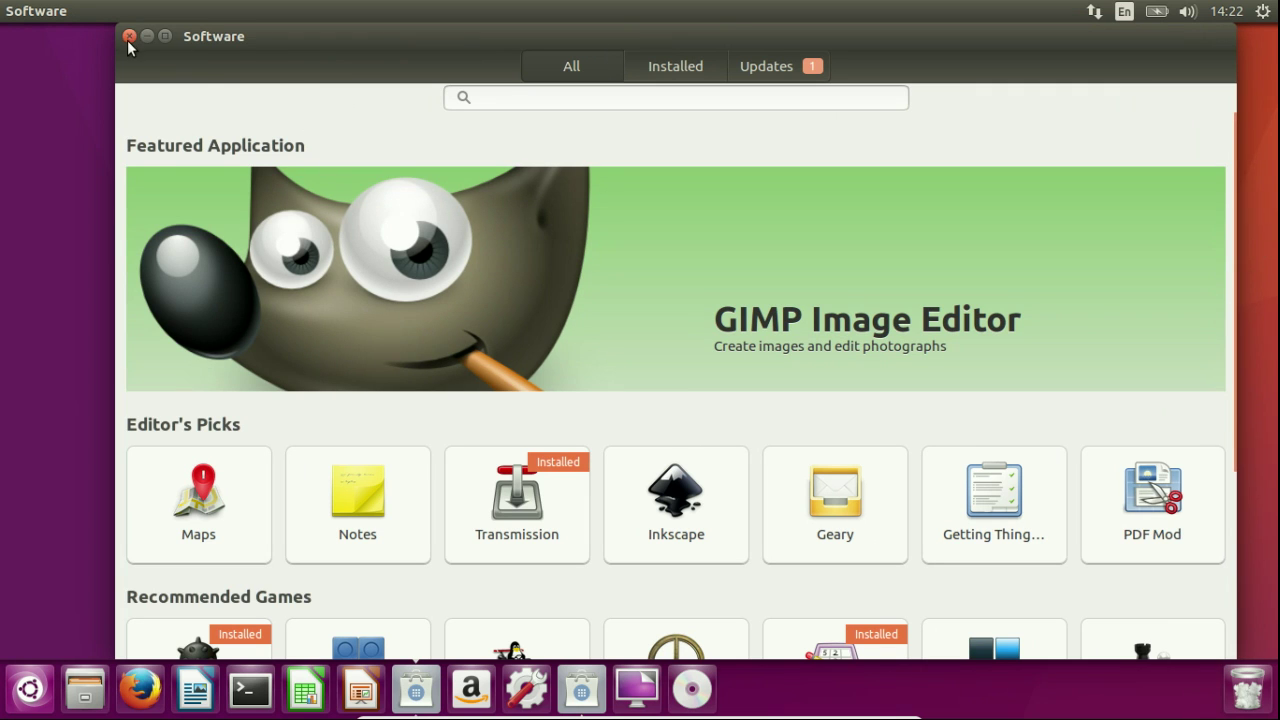
left_click(128, 37)
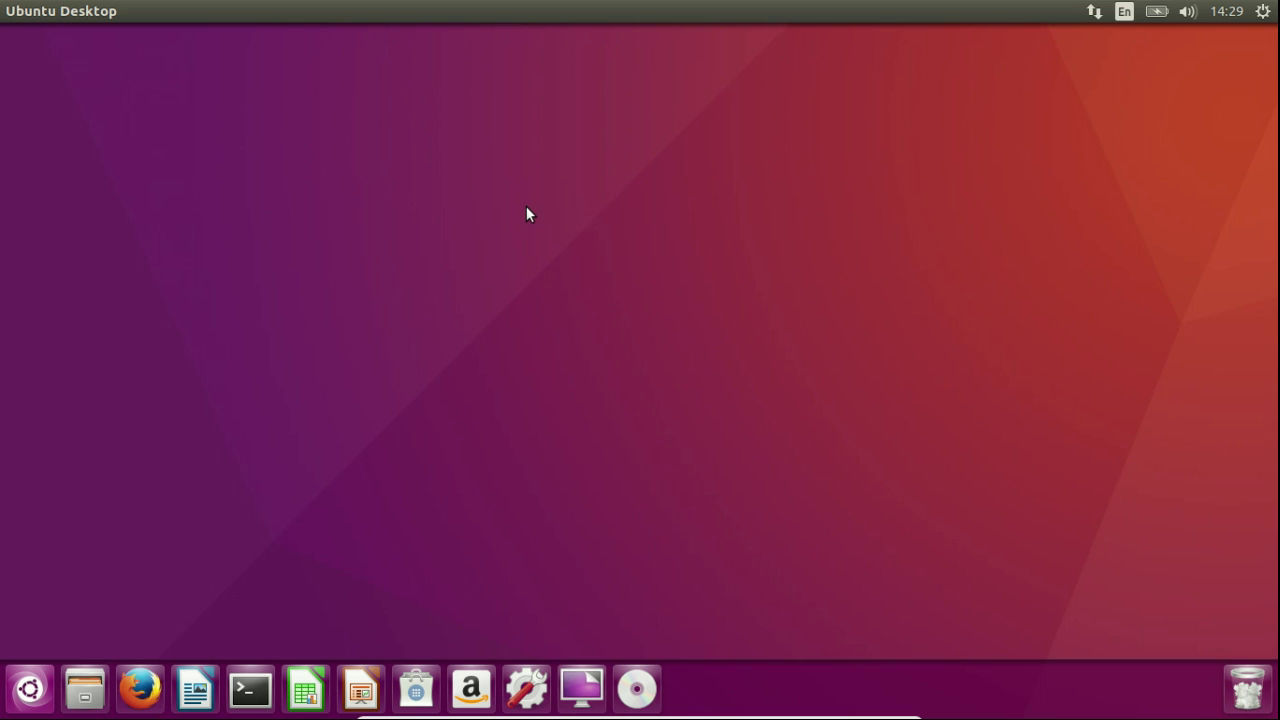
Open a Terminal window and move it to the middle of the desktop
left_click(252, 688)
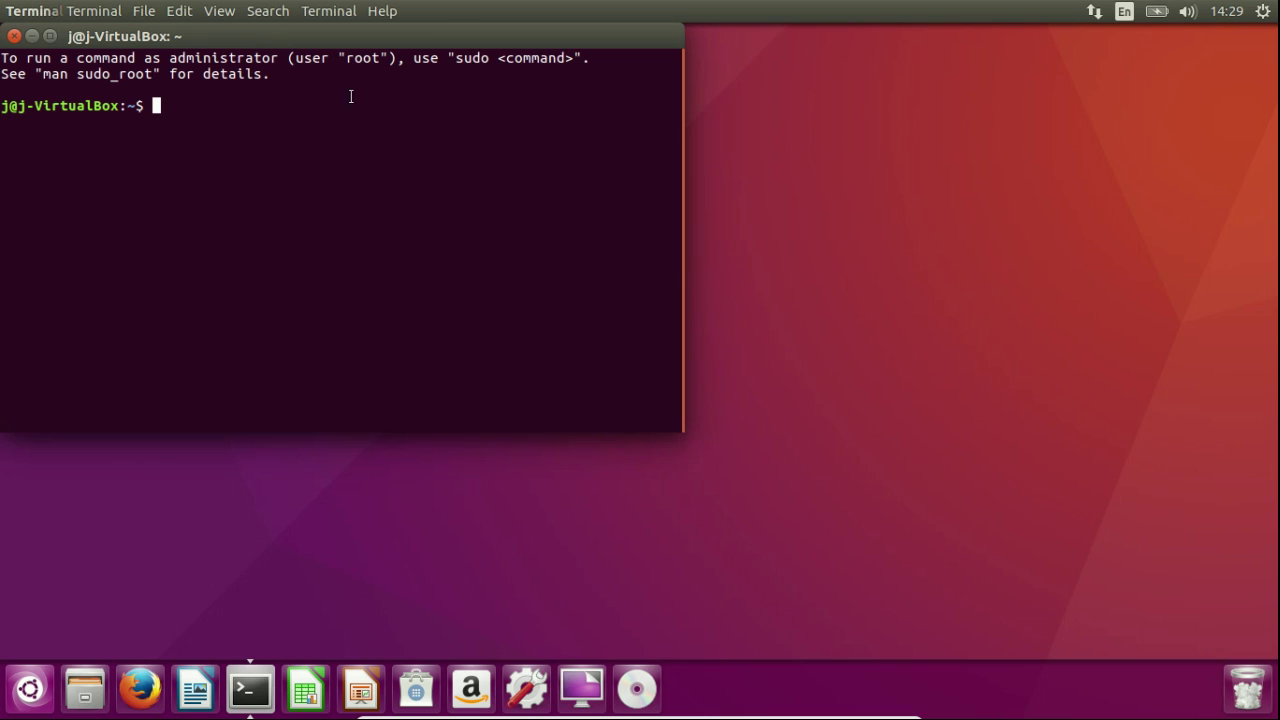
left_click_drag(437, 34, 670, 161)
left_click_drag(758, 190, 834, 213)
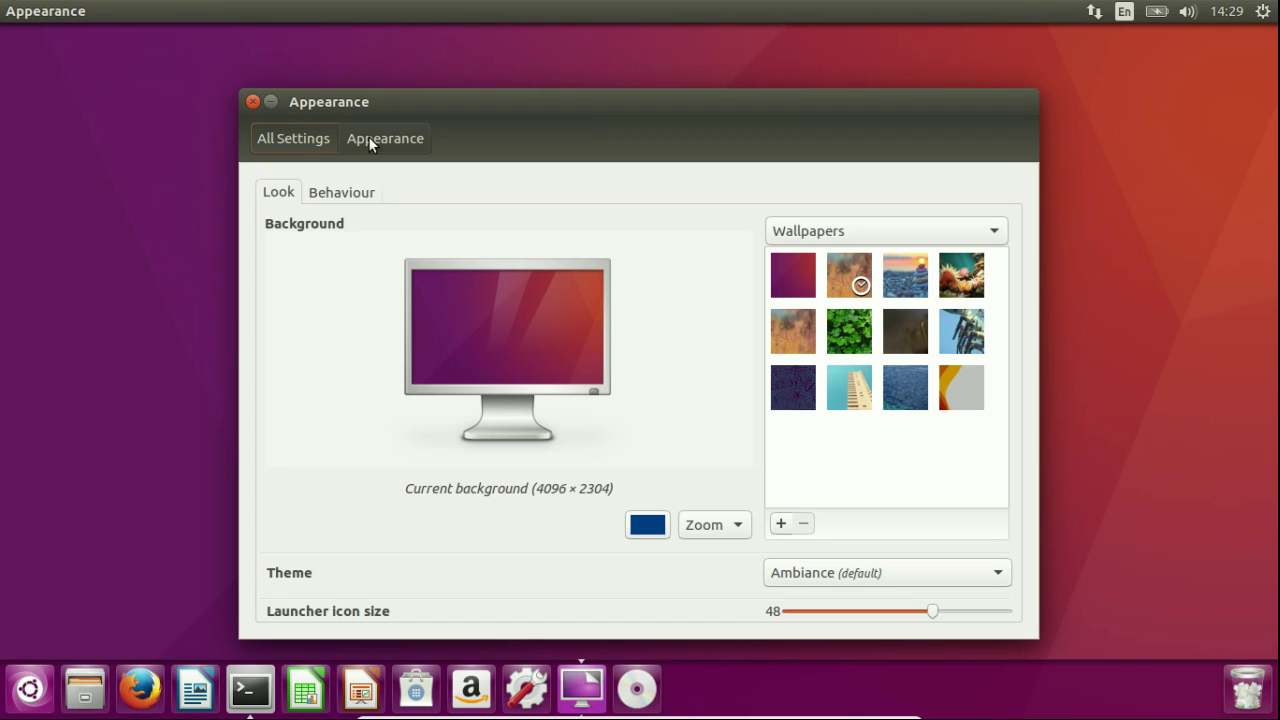
In the Appearance behaviour settings, compare both menu visibility options, leave it set to Always displayed, and close the settings
left_click(339, 197)
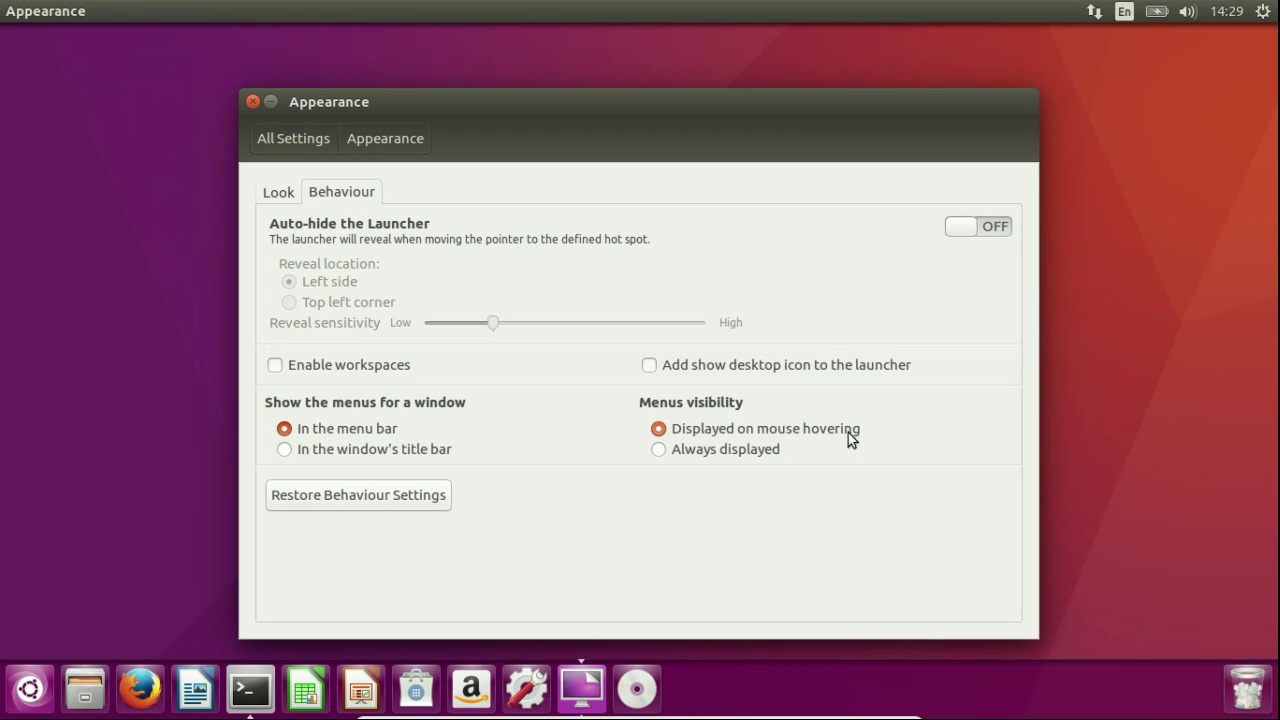
left_click(665, 450)
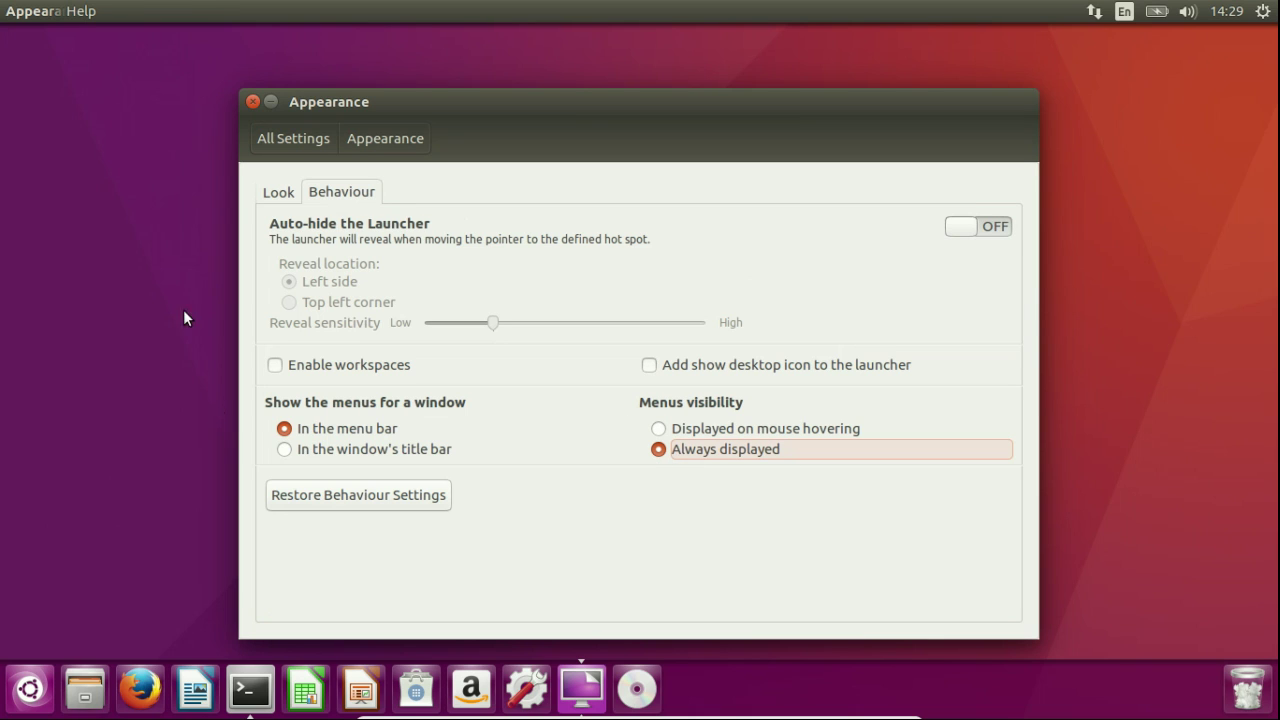
left_click(658, 429)
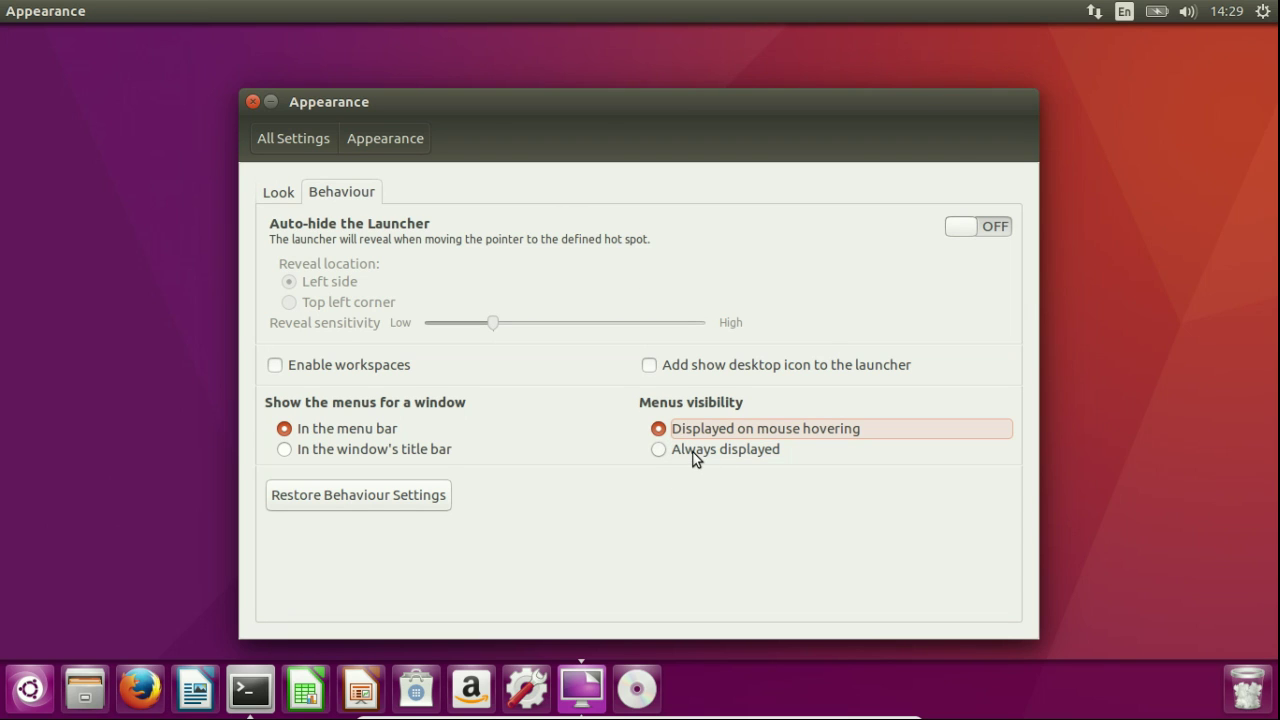
left_click(694, 452)
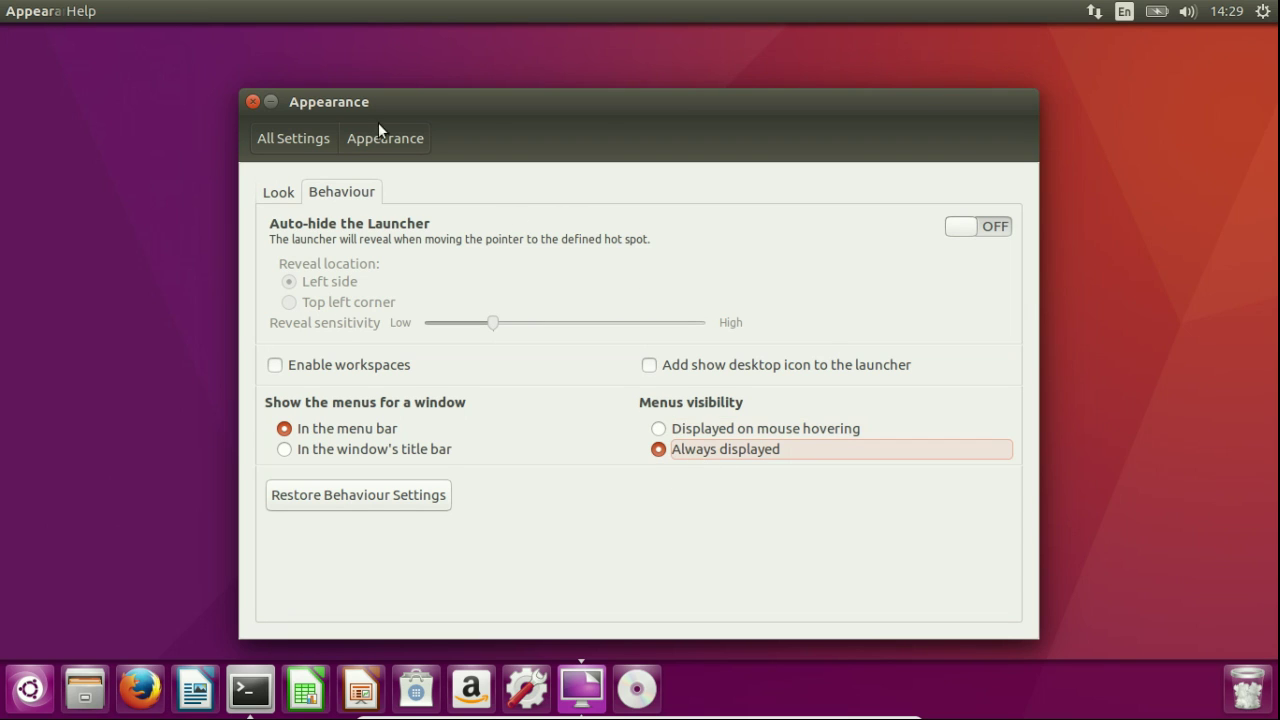
left_click(659, 430)
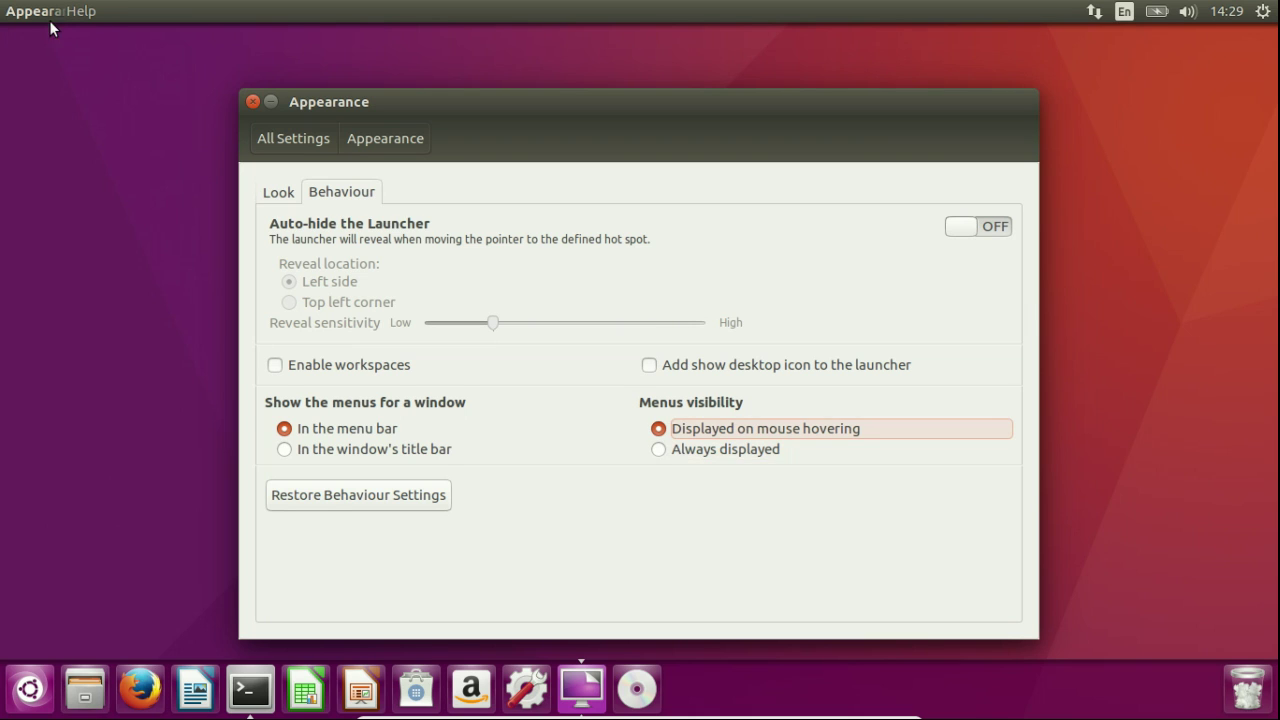
left_click(658, 451)
left_click(659, 430)
left_click(668, 450)
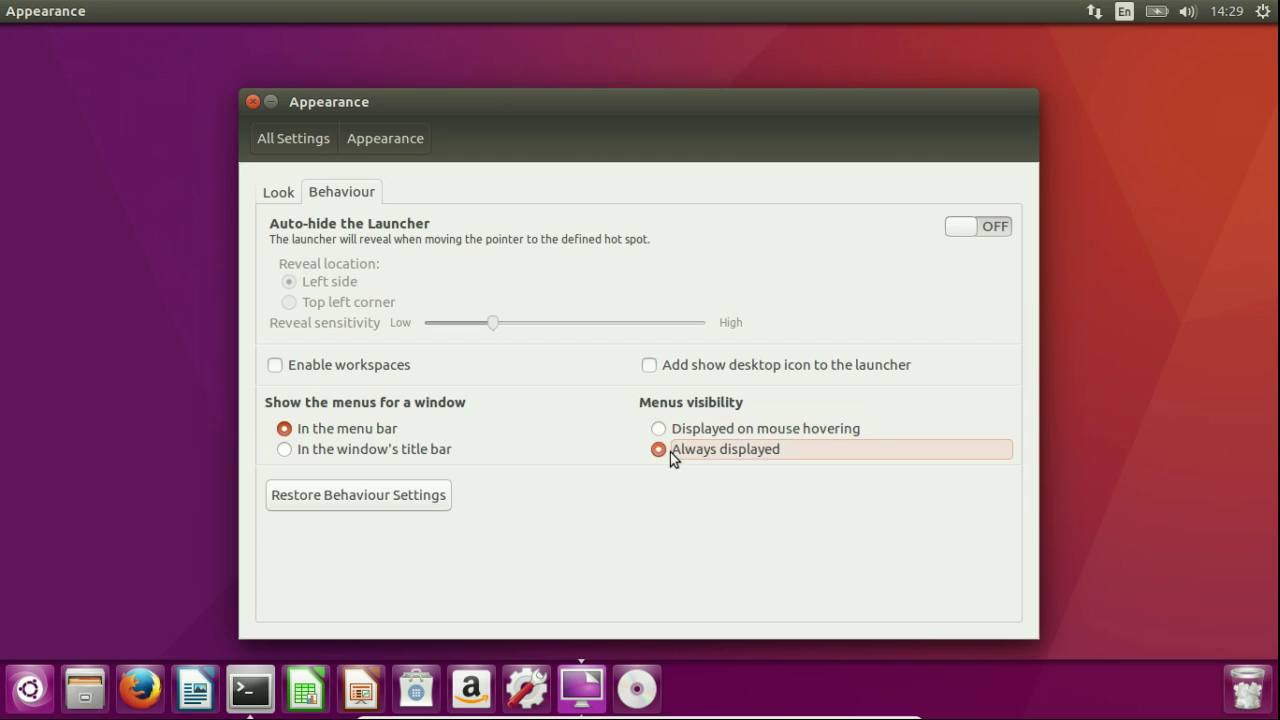
left_click(252, 101)
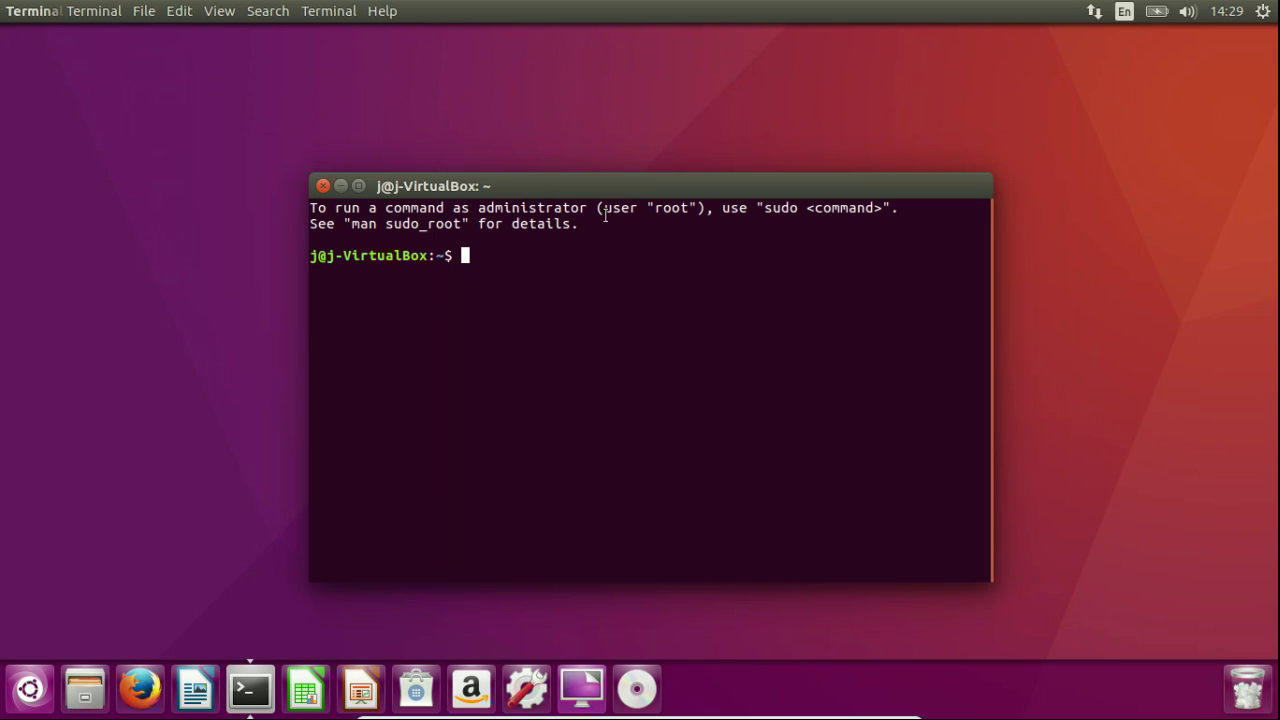